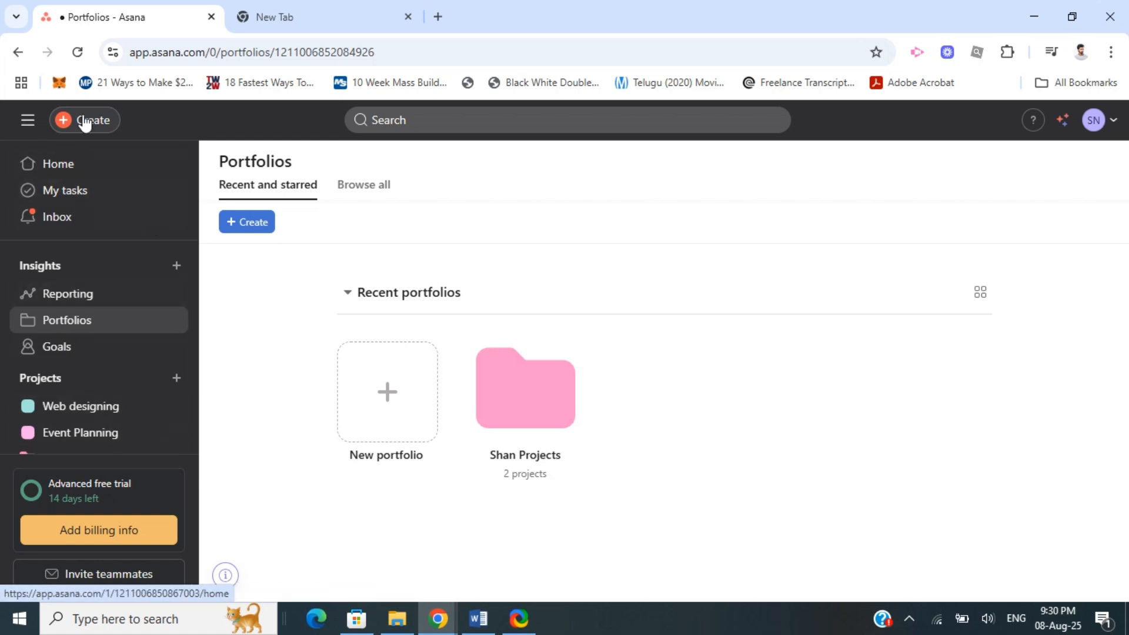
# Open the Shan Projects portfolio and the Event Planning project within it
pyautogui.click(558, 428)
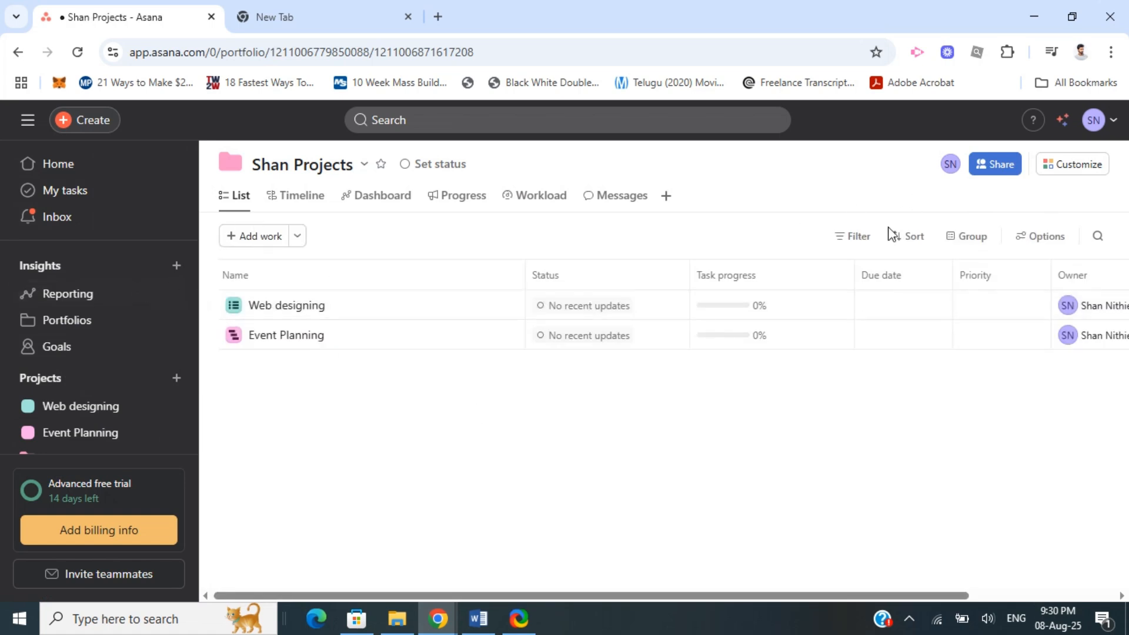
pyautogui.moveTo(418, 595); pyautogui.dragTo(764, 545)
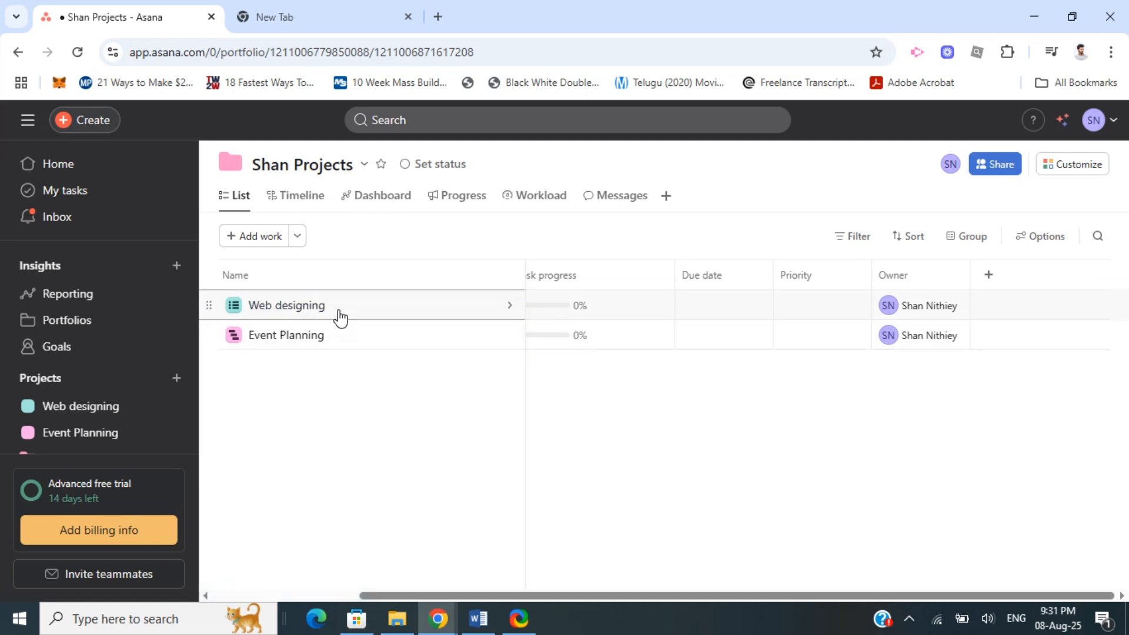
pyautogui.click(320, 336)
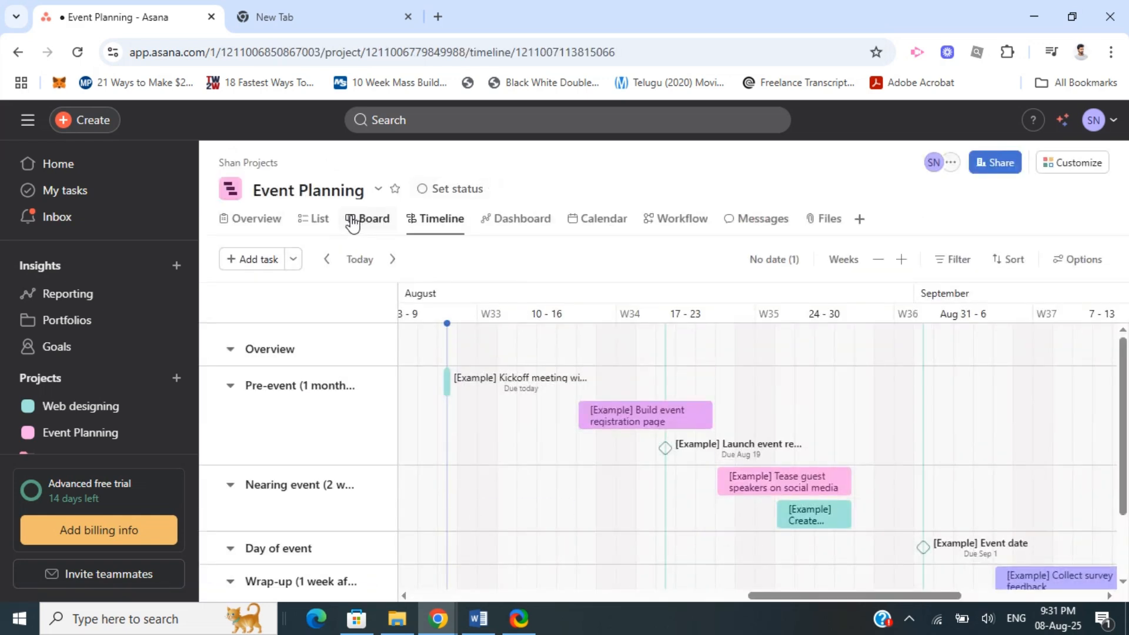
# Browse the Event Planning task list columns and return to the Shan Projects portfolio
pyautogui.click(323, 222)
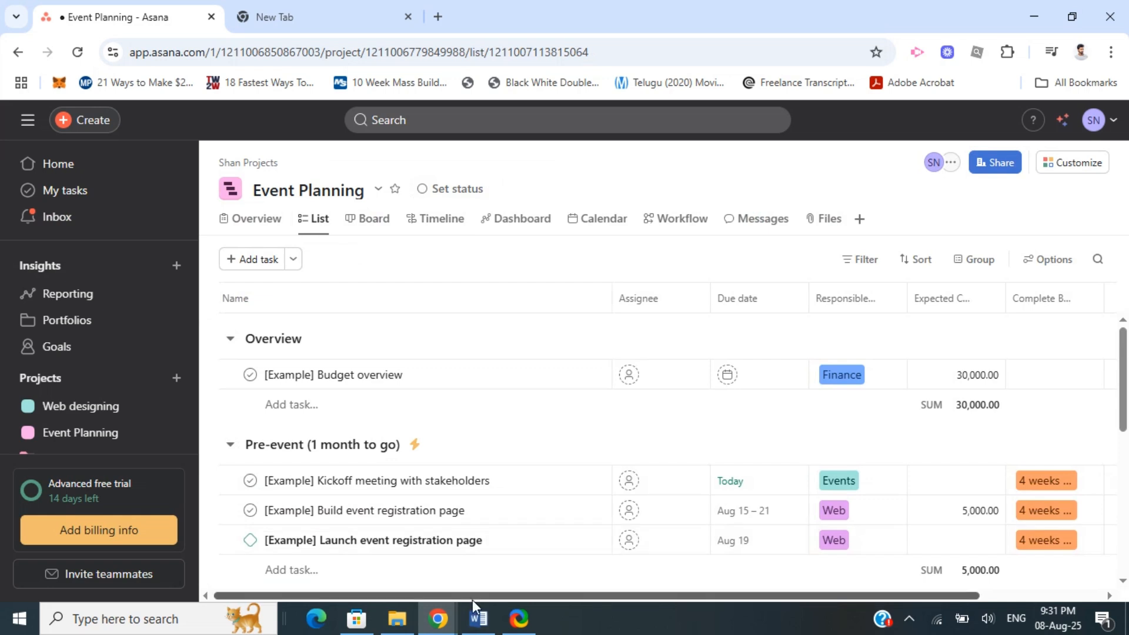
pyautogui.moveTo(489, 596); pyautogui.dragTo(721, 598)
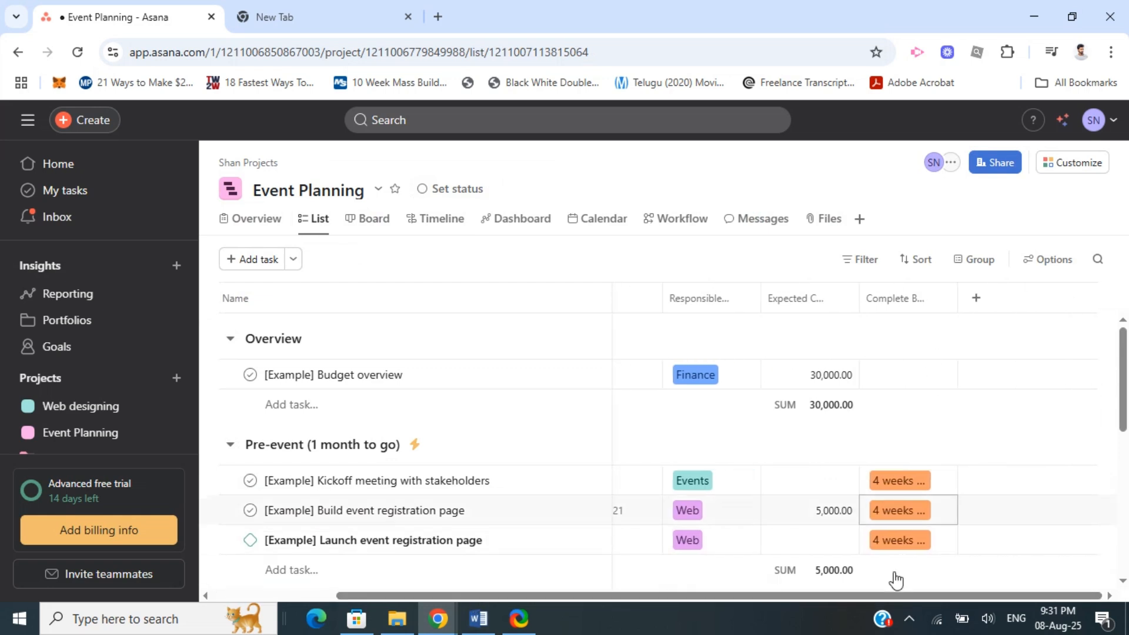
pyautogui.moveTo(875, 599); pyautogui.dragTo(652, 621)
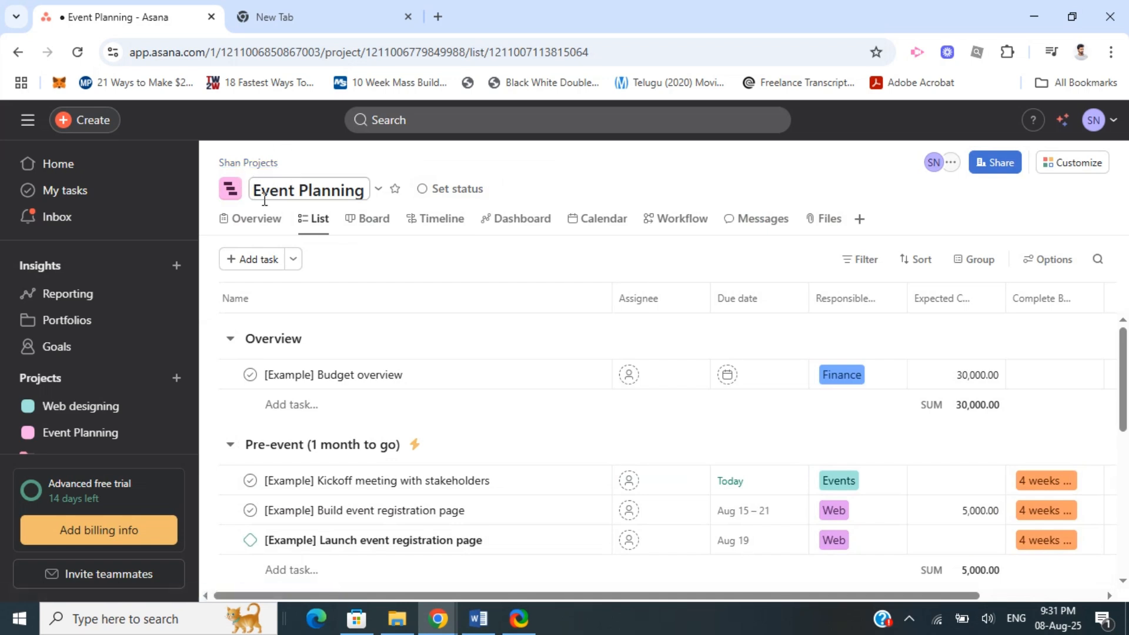
pyautogui.click(50, 318)
pyautogui.click(532, 431)
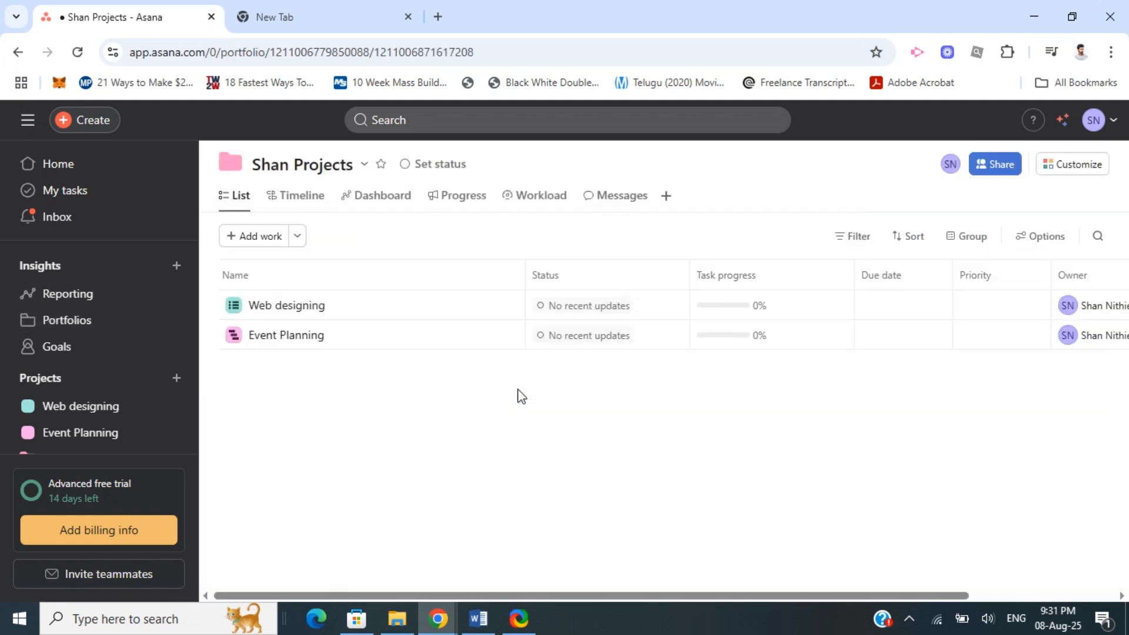
pyautogui.moveTo(479, 597); pyautogui.dragTo(845, 522)
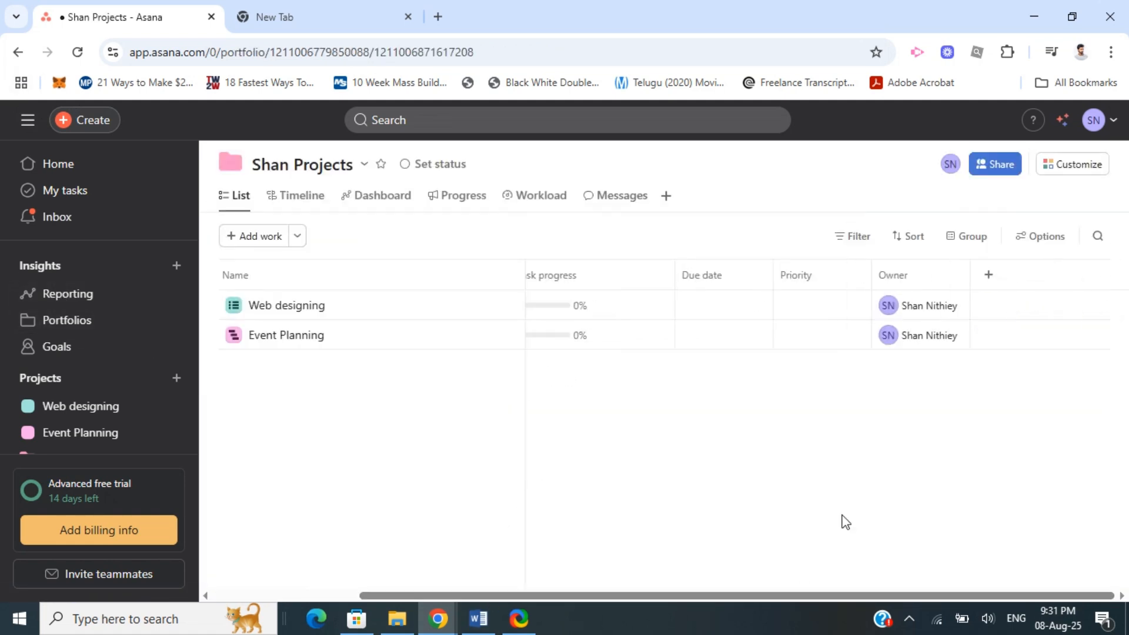
pyautogui.click(993, 279)
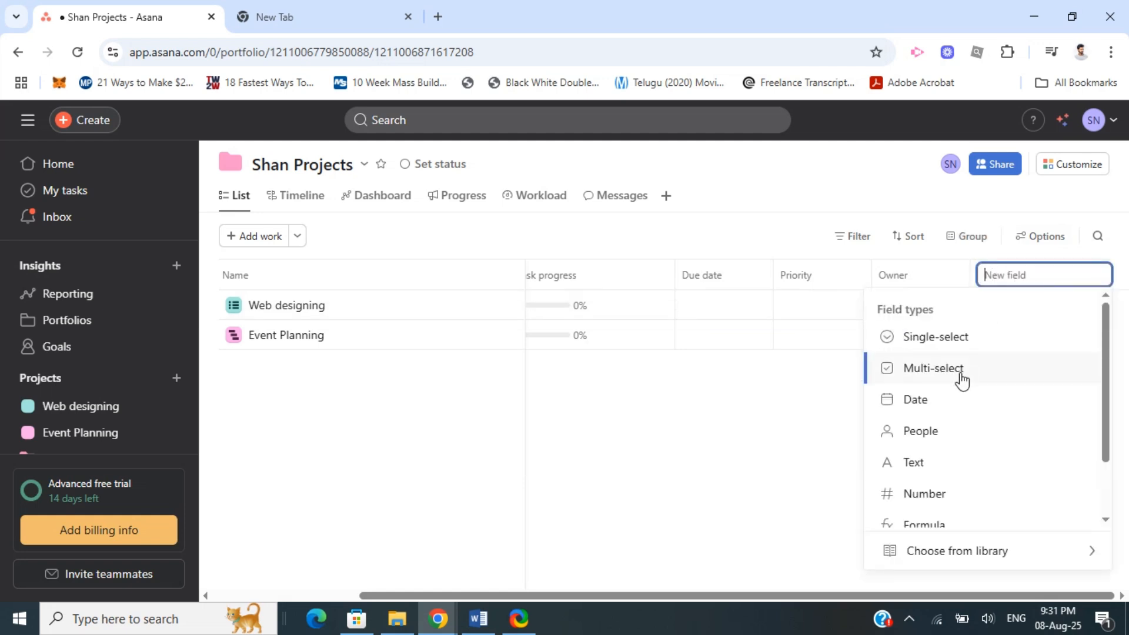
pyautogui.scroll(-2, 958, 382)
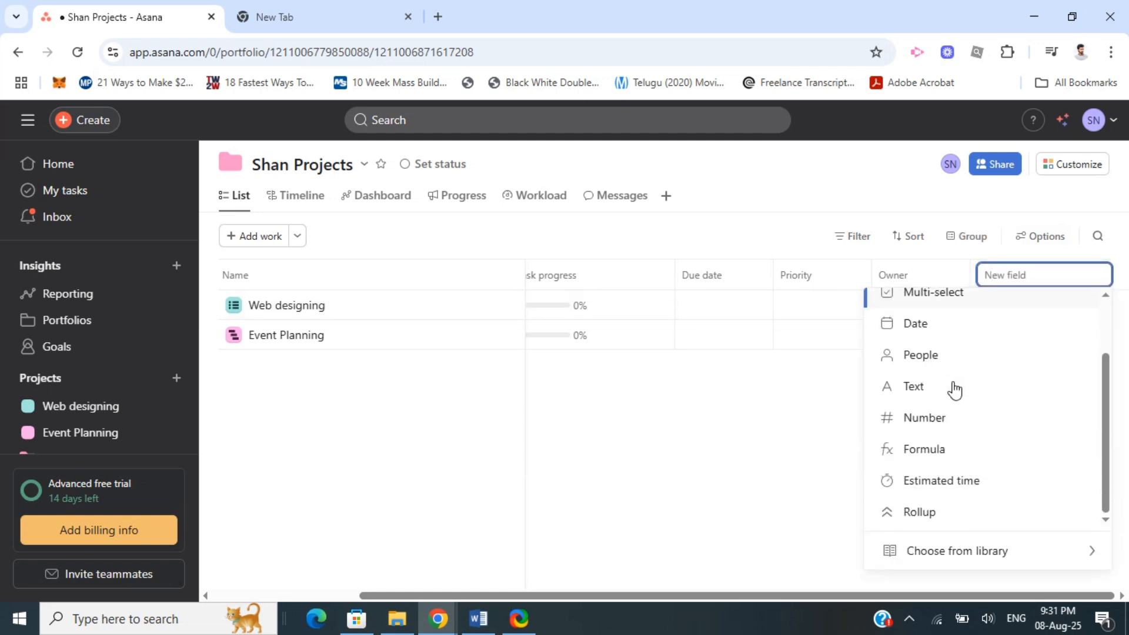
pyautogui.click(915, 513)
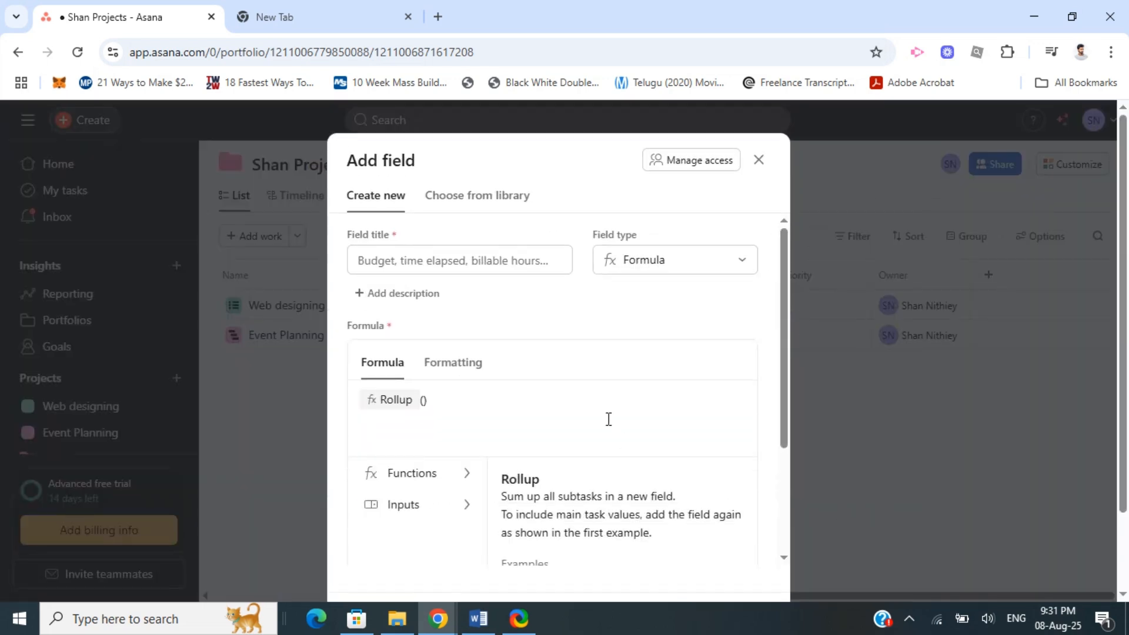
pyautogui.click(423, 400)
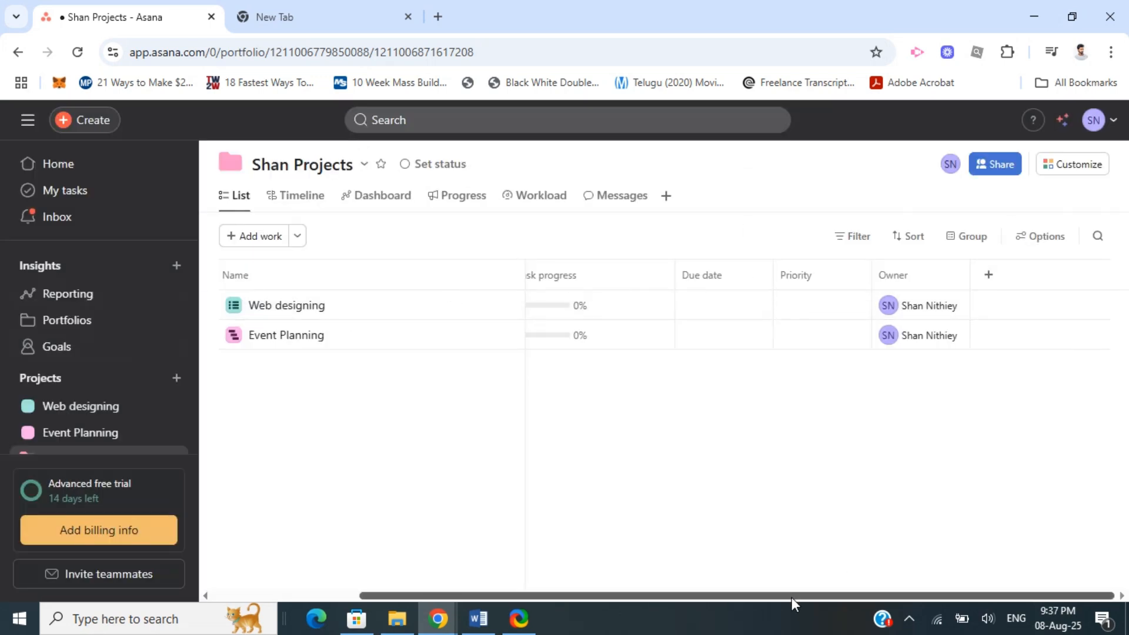
# Try to add a Rollup formula field titled Time using the Start date input
pyautogui.moveTo(795, 595); pyautogui.dragTo(871, 591)
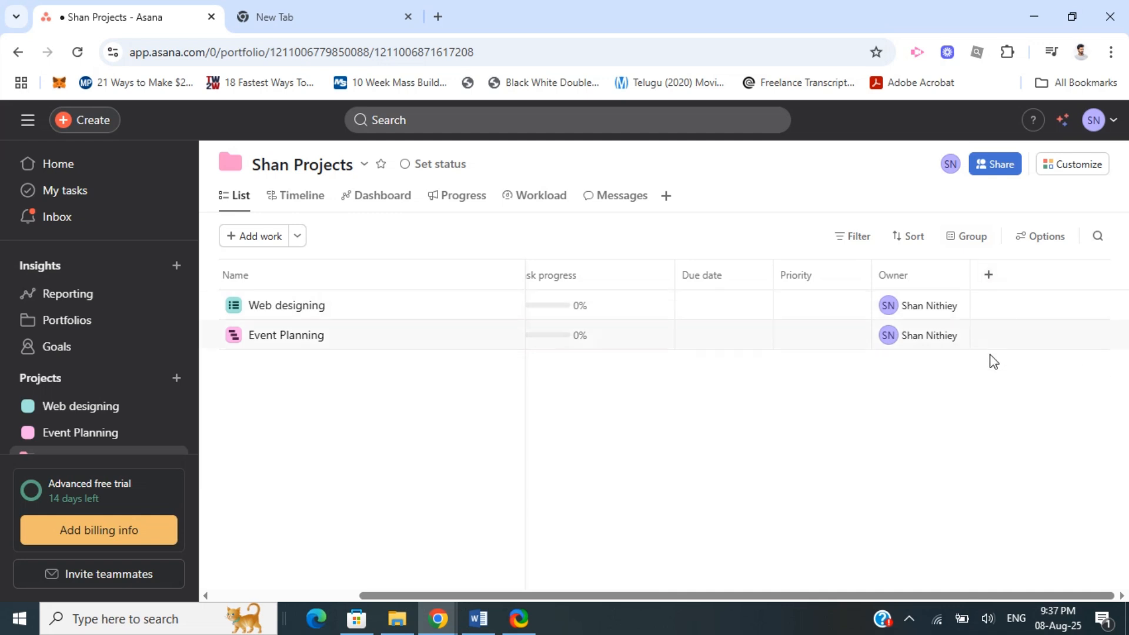
pyautogui.click(989, 276)
pyautogui.scroll(-2, 970, 403)
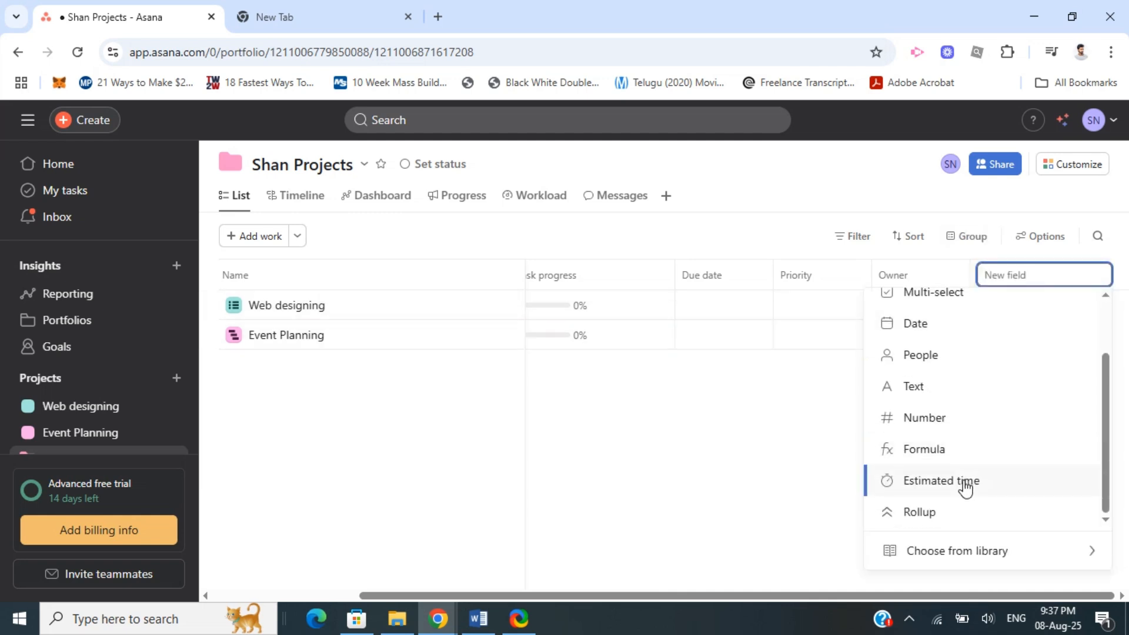
pyautogui.click(920, 513)
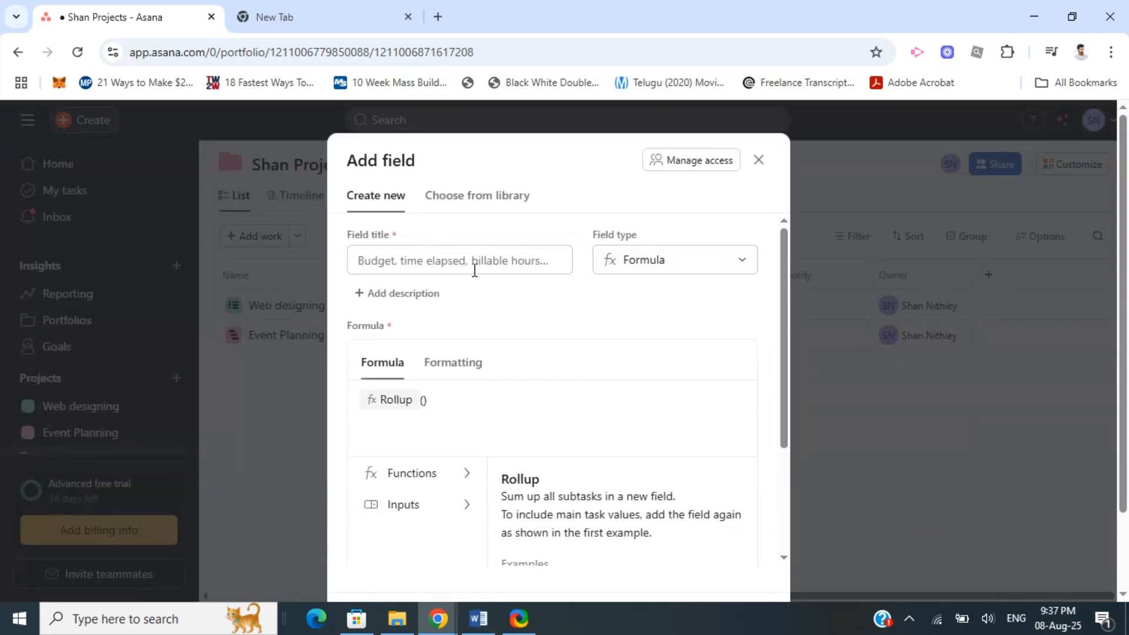
pyautogui.click(381, 254)
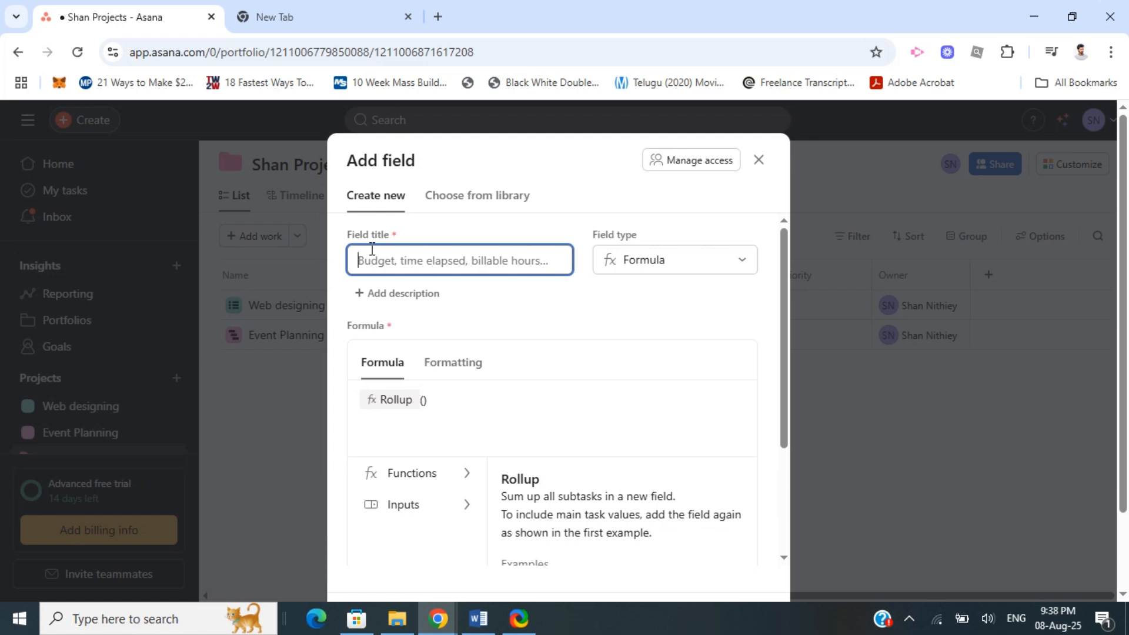
pyautogui.write('Time')
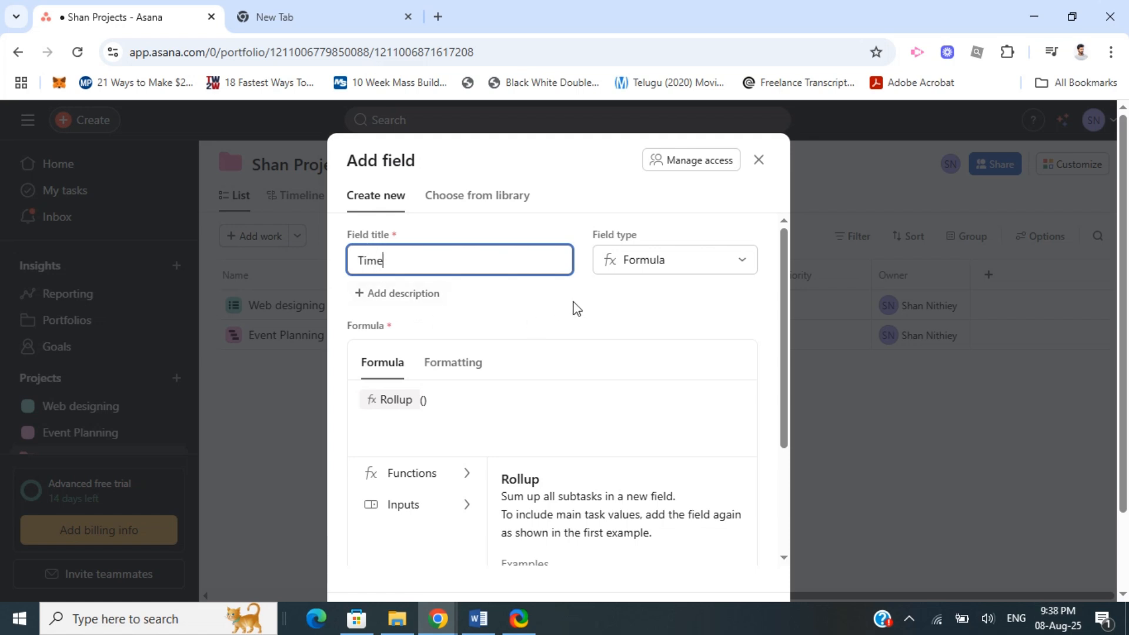
pyautogui.click(555, 307)
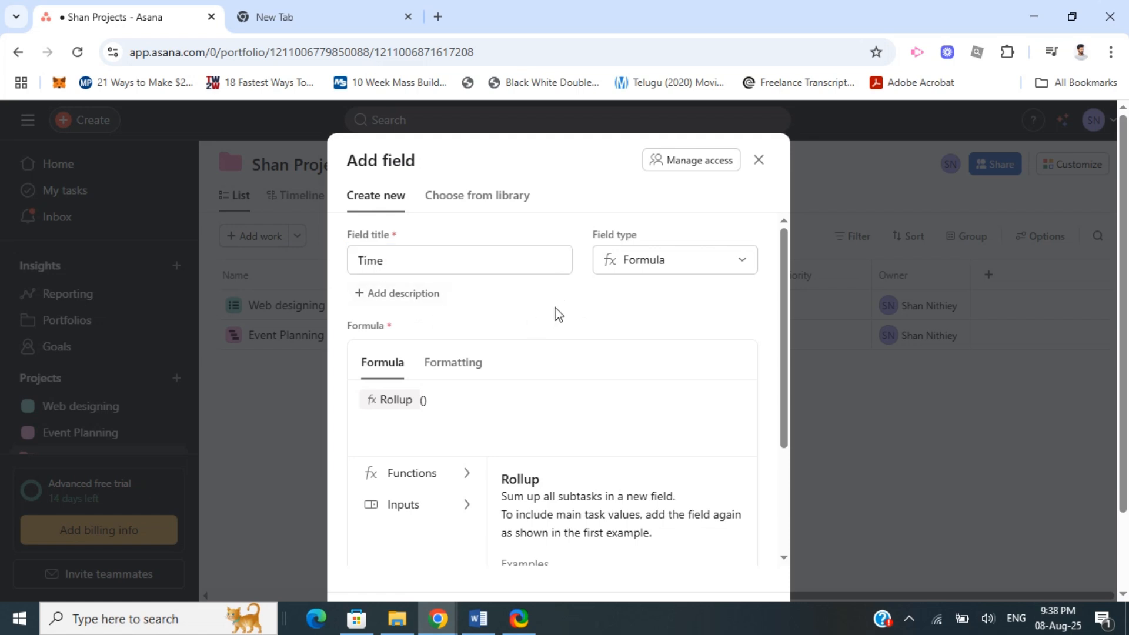
pyautogui.click(396, 505)
pyautogui.scroll(-2, 347, 492)
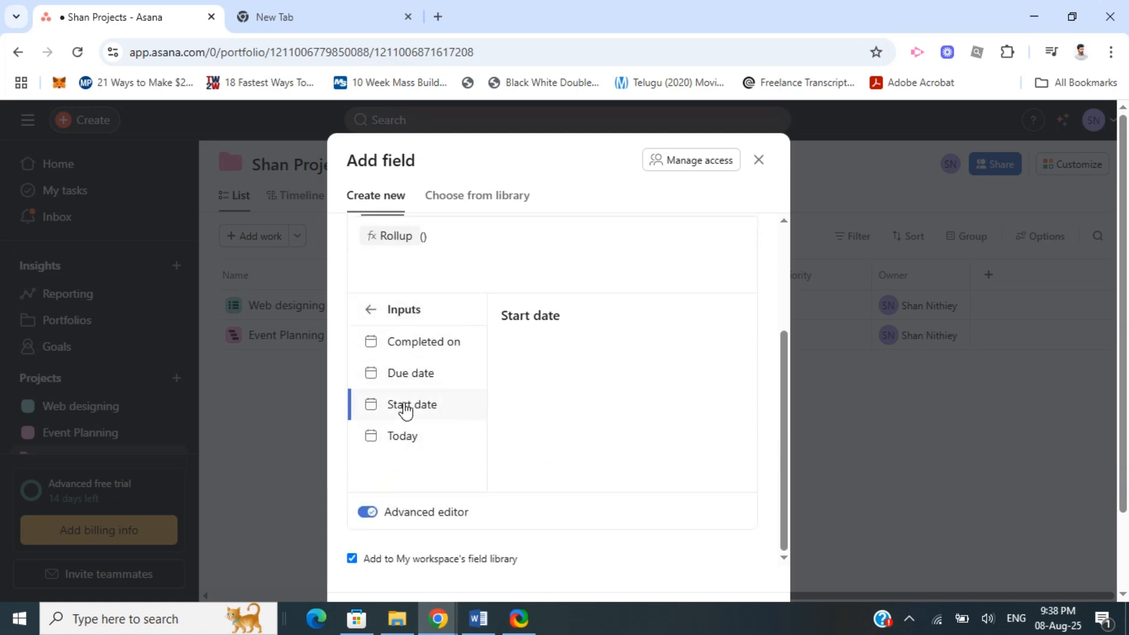
pyautogui.click(402, 411)
pyautogui.scroll(-2, 447, 523)
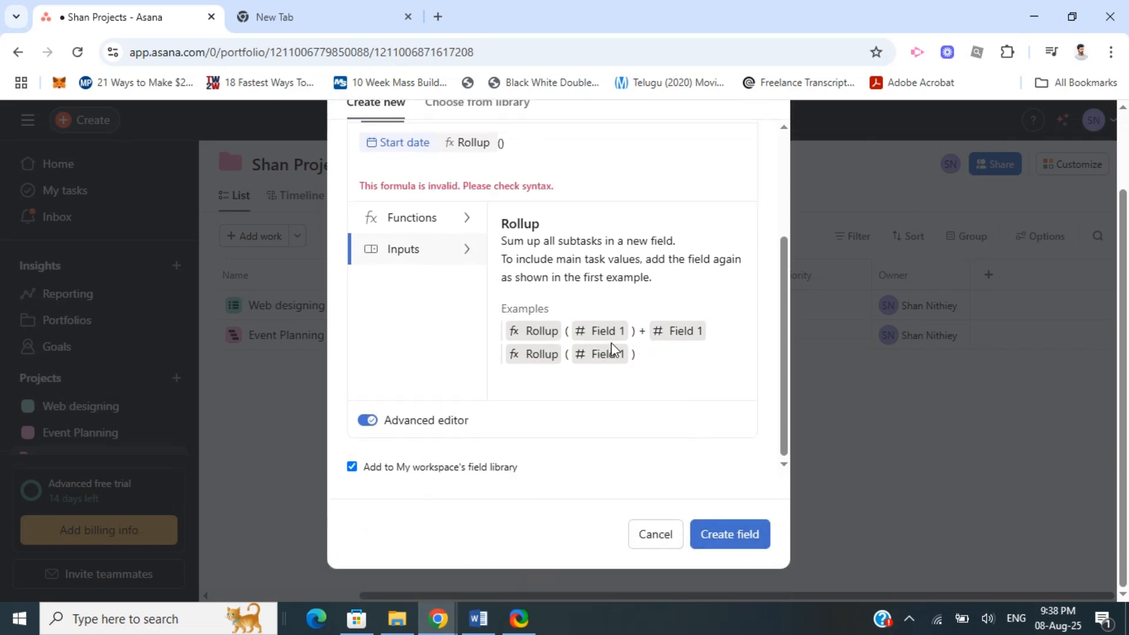
pyautogui.click(270, 248)
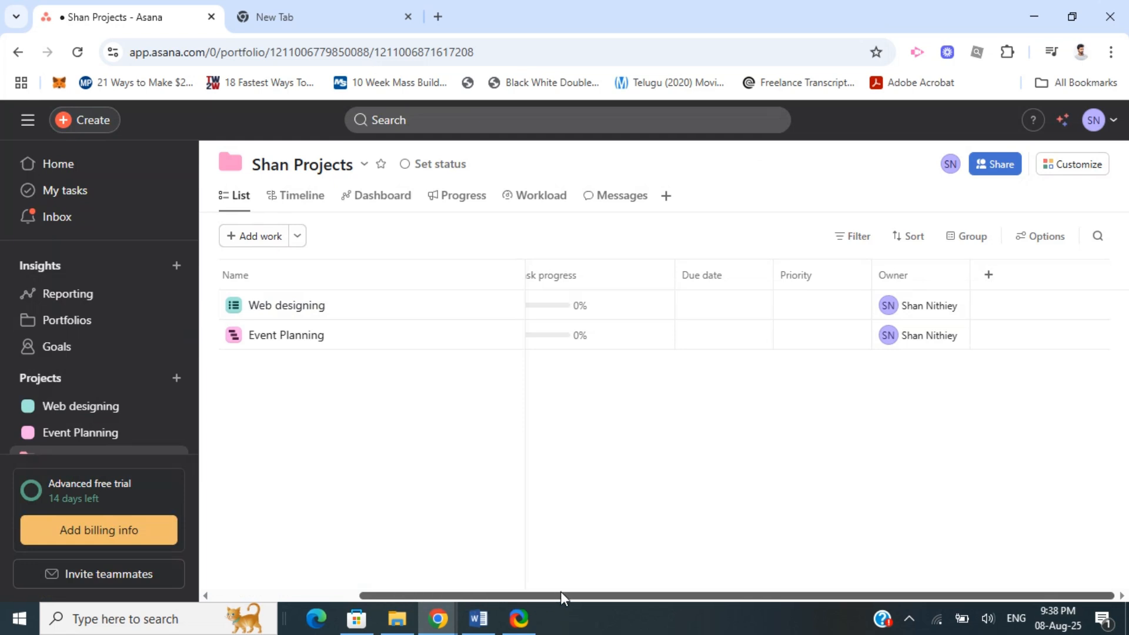
# Add a portfolio field titled Time with the formula Rollup of the Actual time input
pyautogui.moveTo(563, 594); pyautogui.dragTo(386, 589)
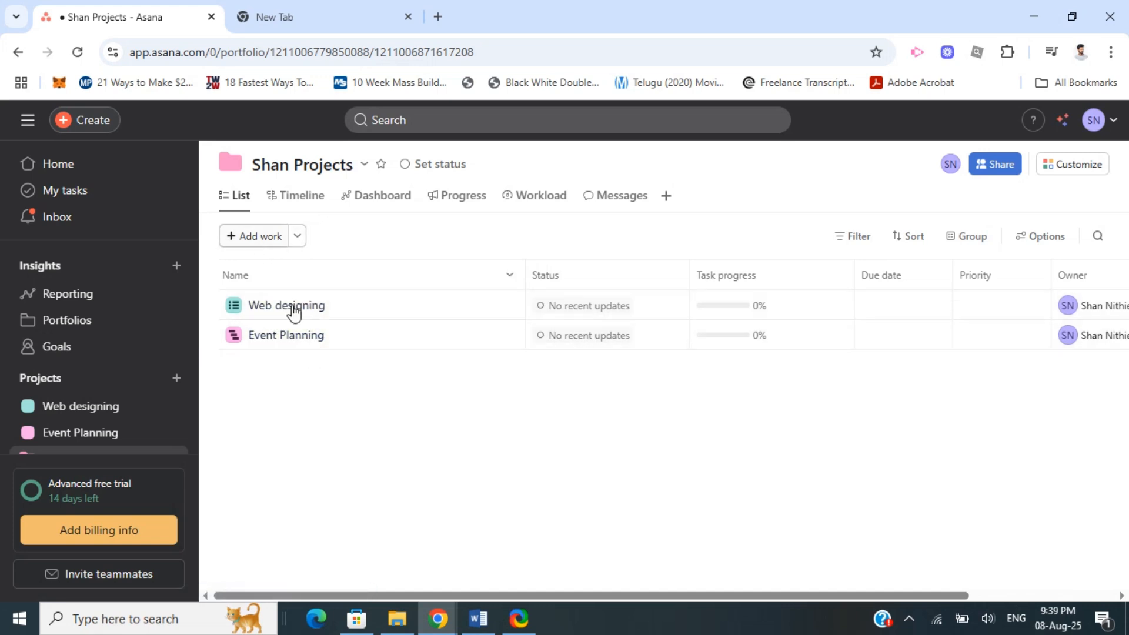
pyautogui.moveTo(363, 593); pyautogui.dragTo(564, 585)
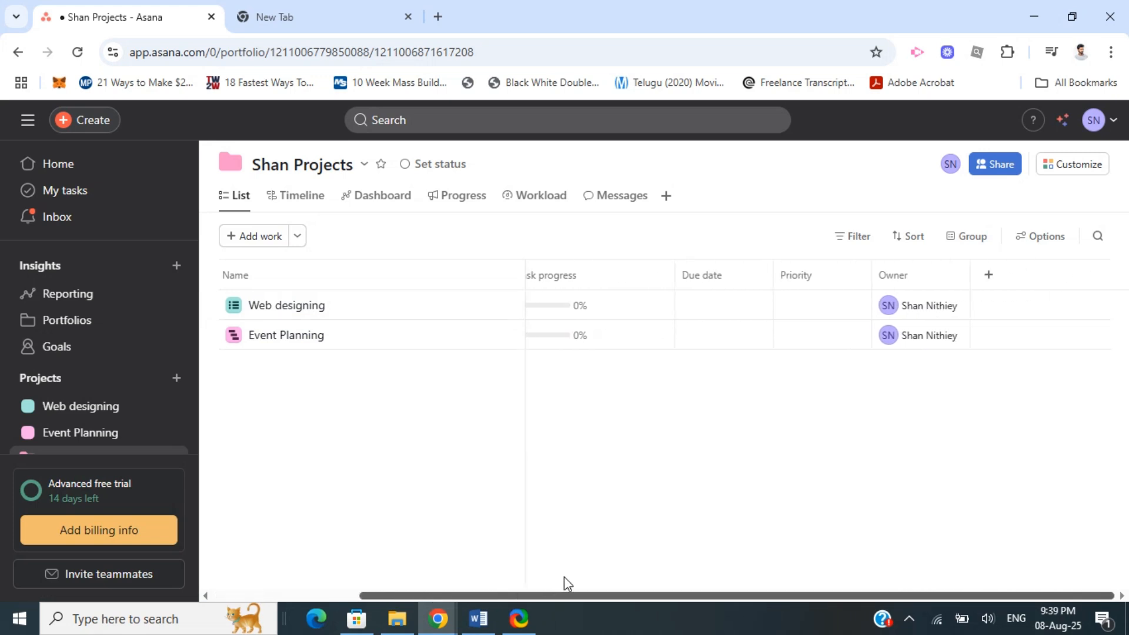
pyautogui.click(993, 286)
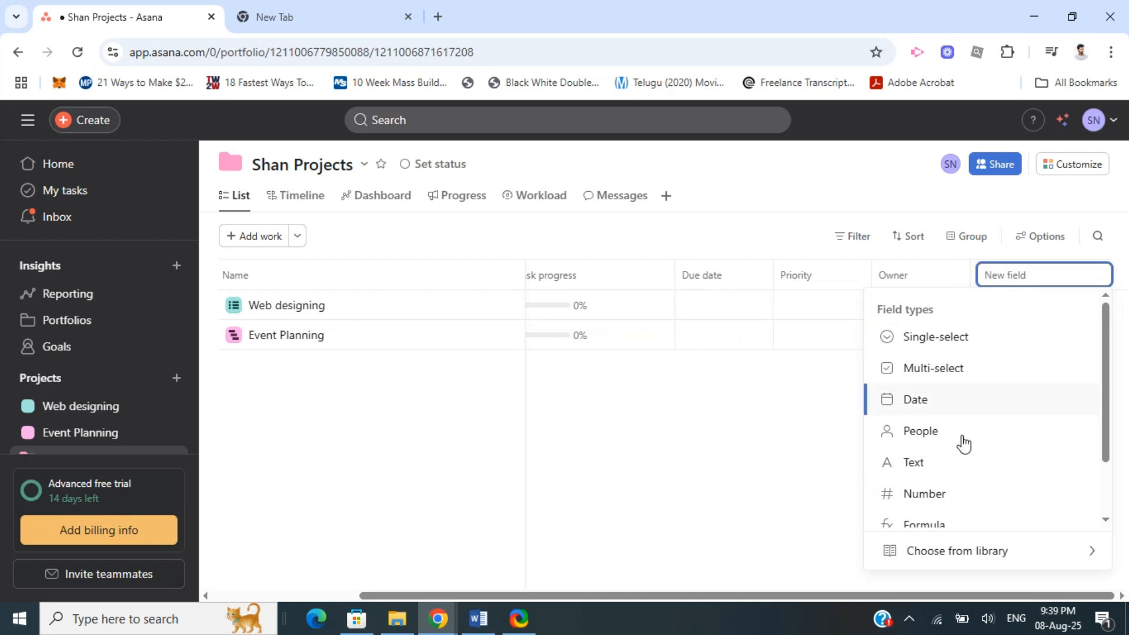
pyautogui.scroll(-2, 944, 419)
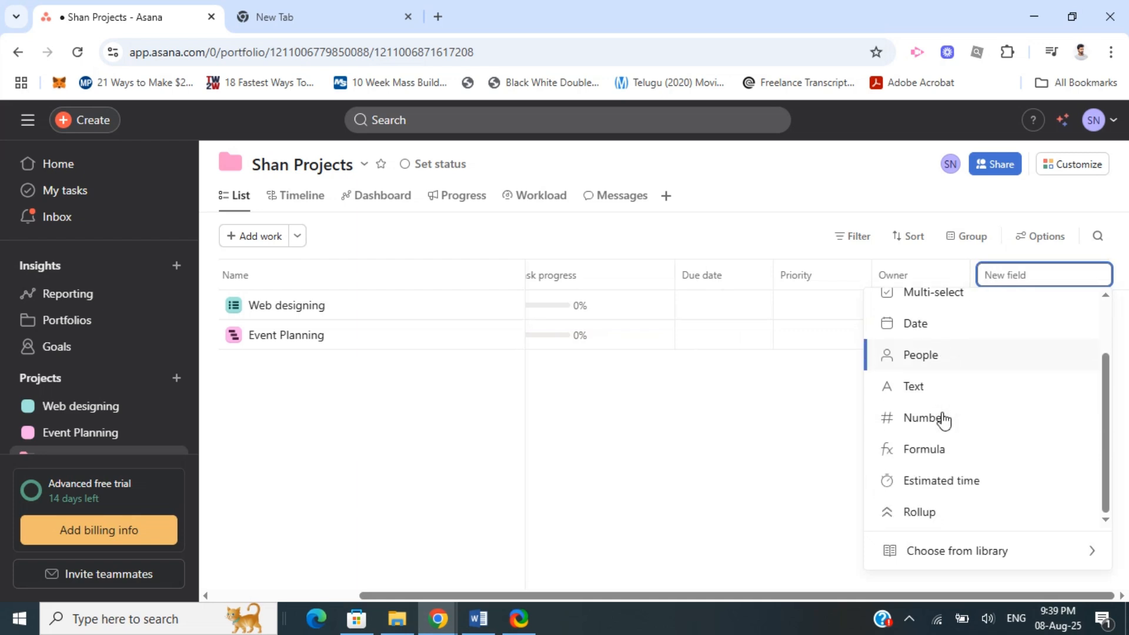
pyautogui.click(921, 513)
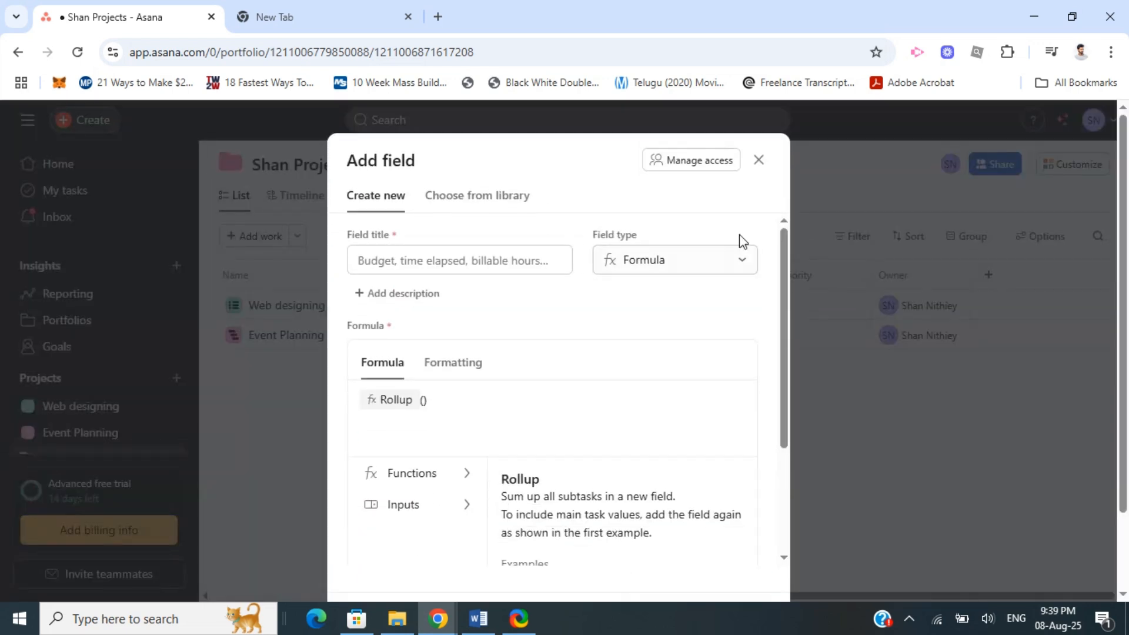
pyautogui.click(369, 260)
pyautogui.write('Time')
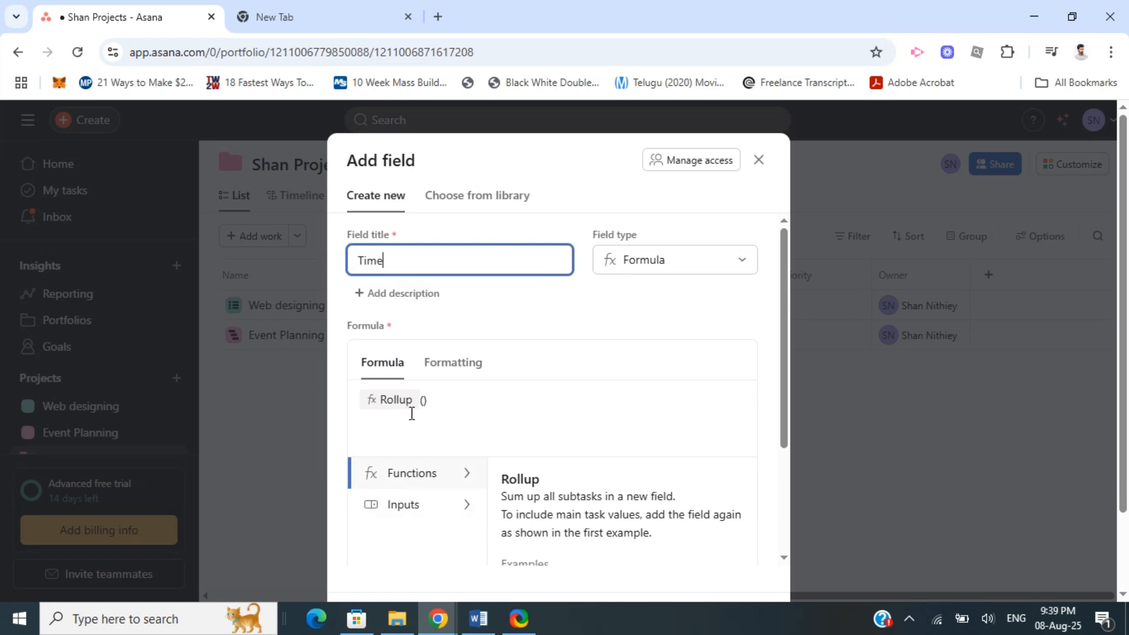
pyautogui.click(424, 400)
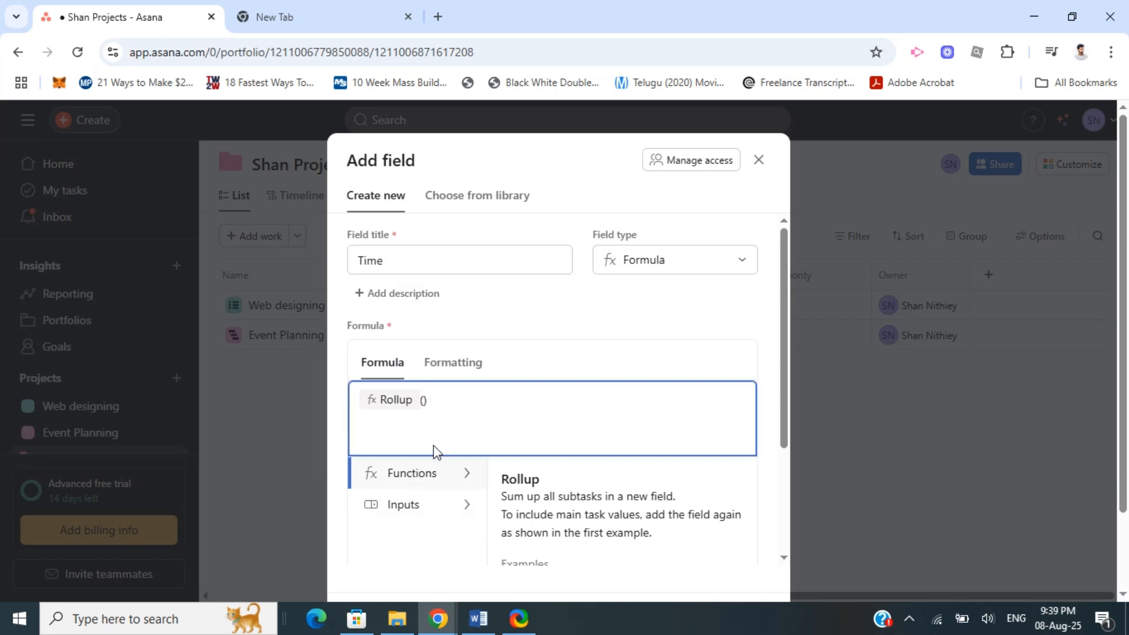
pyautogui.click(398, 508)
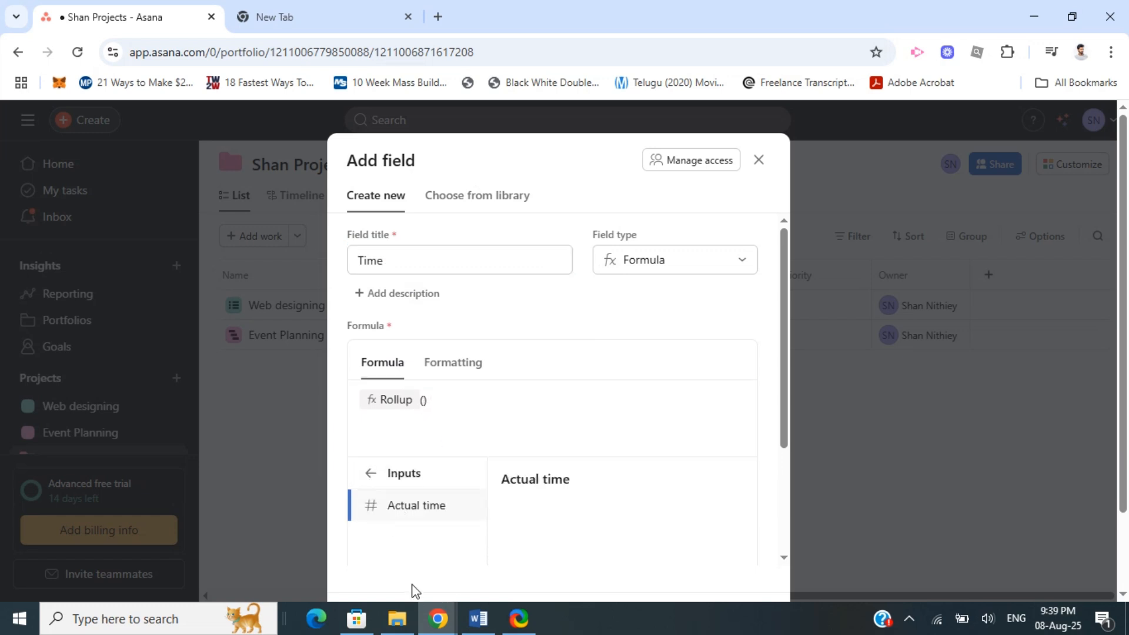
pyautogui.click(416, 507)
pyautogui.scroll(-5, 598, 479)
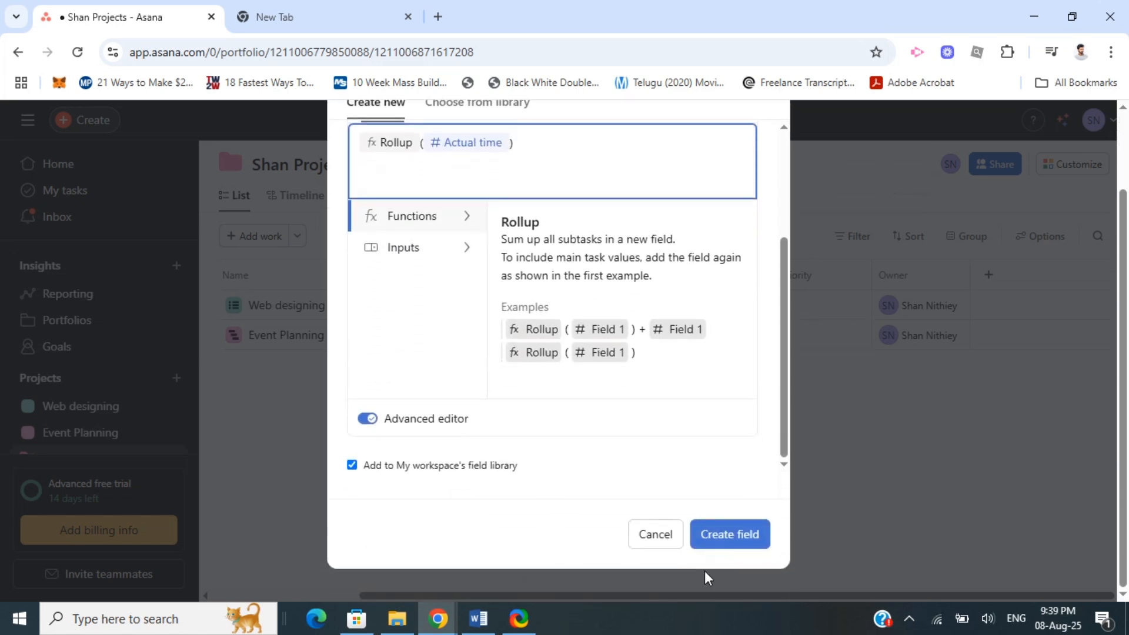
pyautogui.click(710, 538)
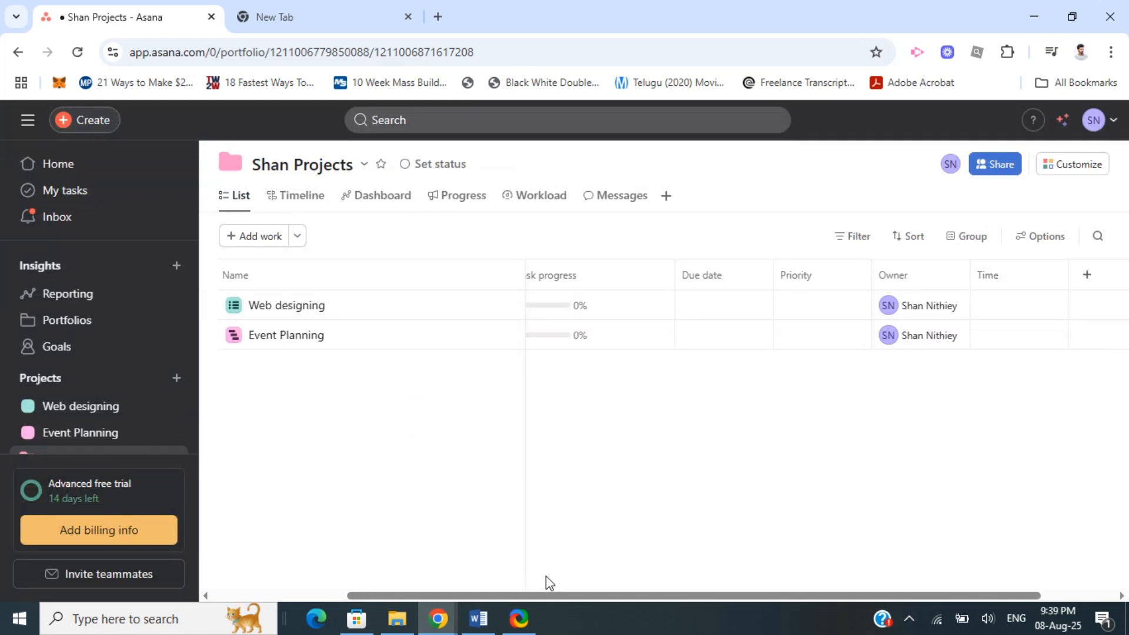
# Inspect the portfolio's Time column and the Web designing project's task list and columns
pyautogui.moveTo(545, 597); pyautogui.dragTo(672, 602)
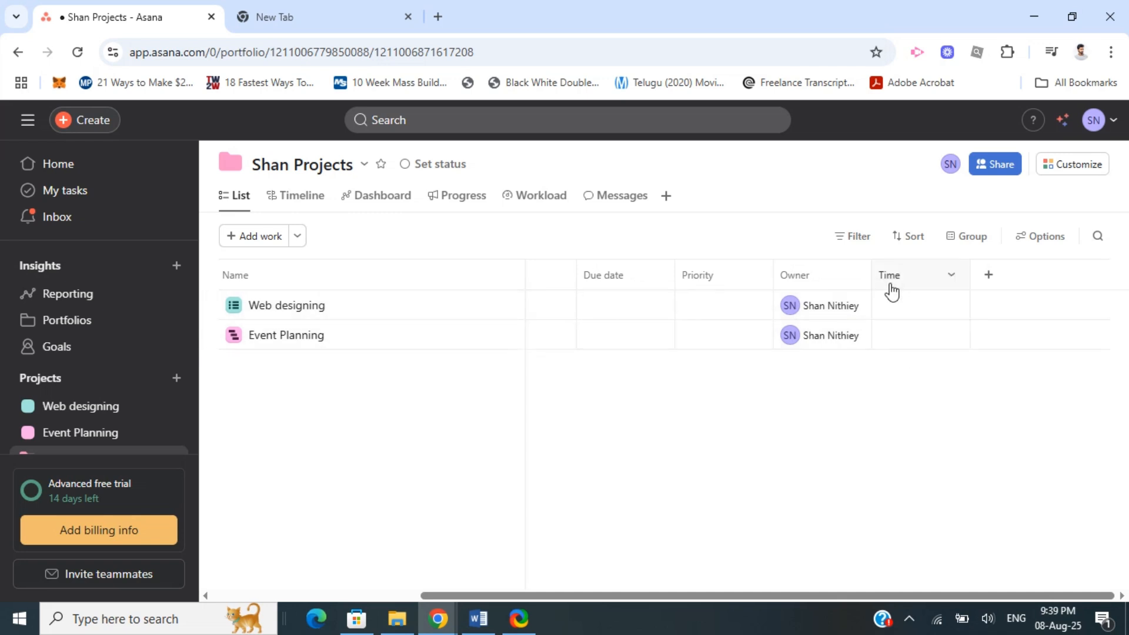
pyautogui.moveTo(598, 595); pyautogui.dragTo(361, 597)
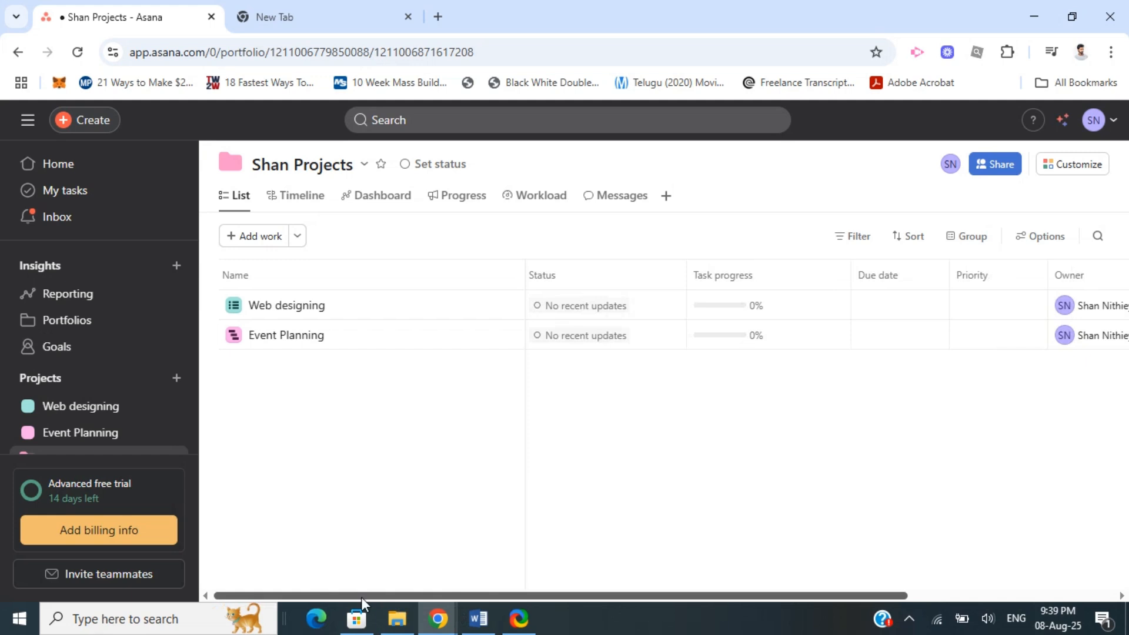
pyautogui.click(280, 311)
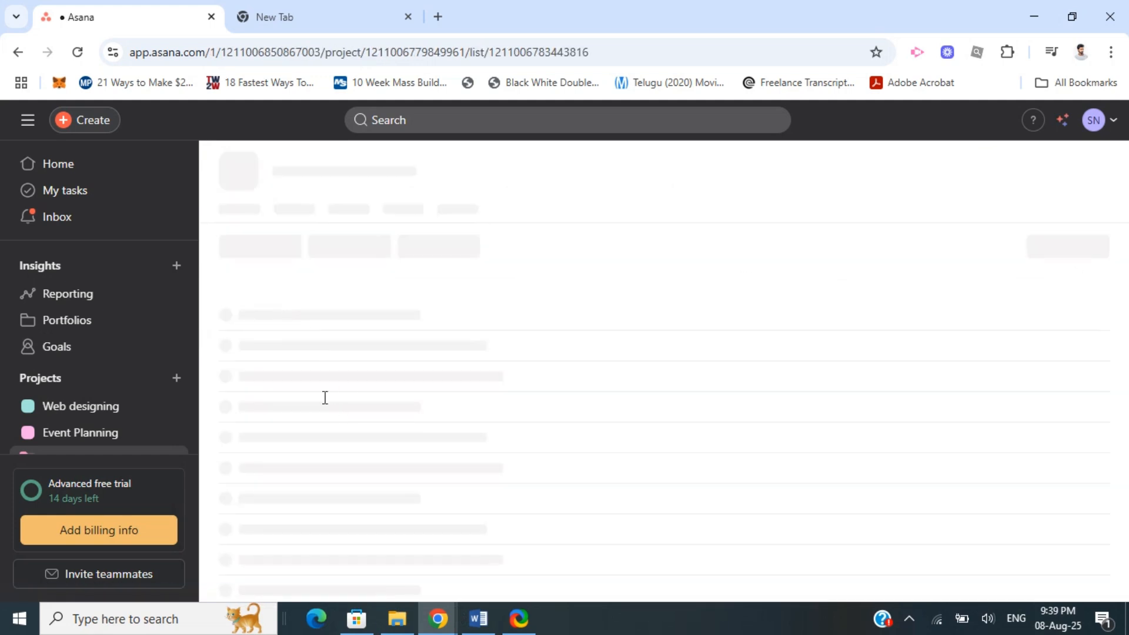
pyautogui.scroll(-3, 704, 386)
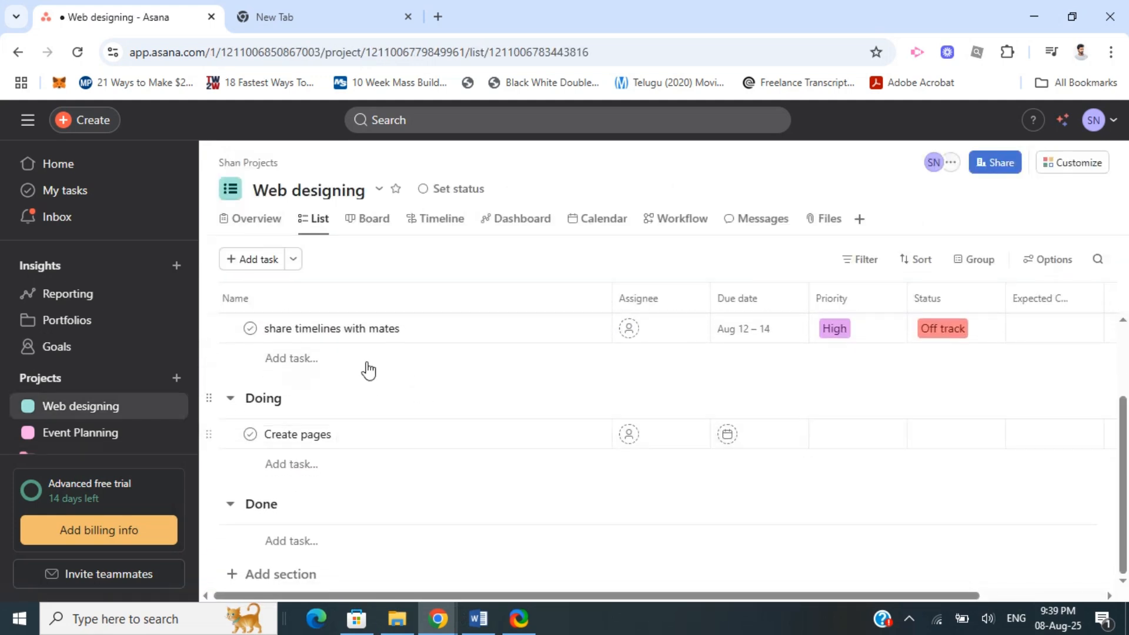
pyautogui.scroll(3, 363, 398)
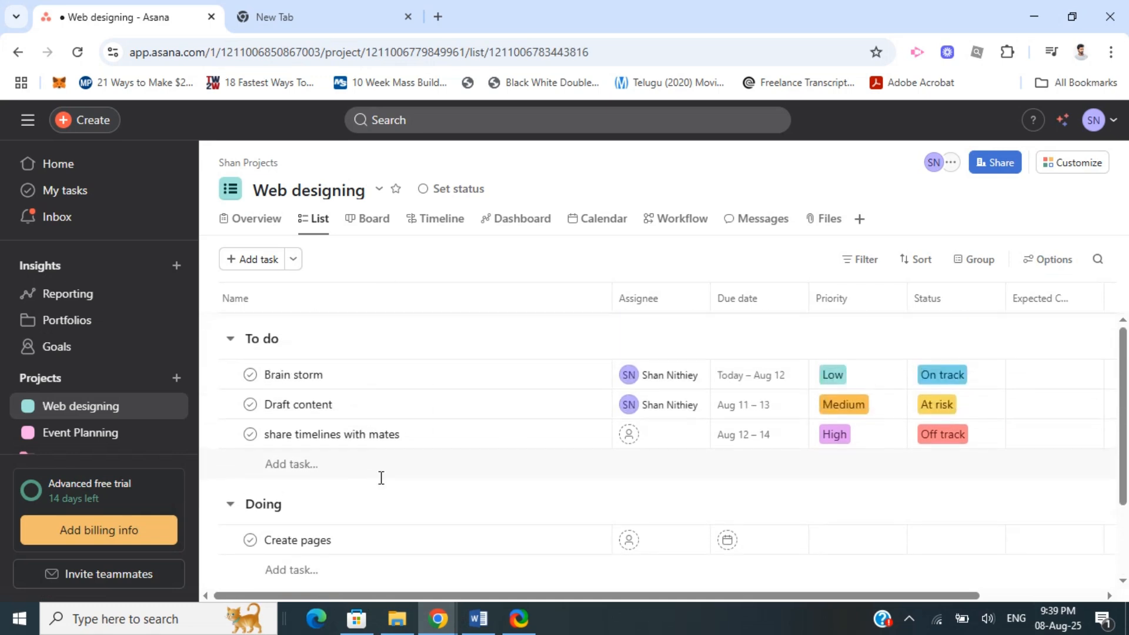
pyautogui.scroll(-3, 386, 425)
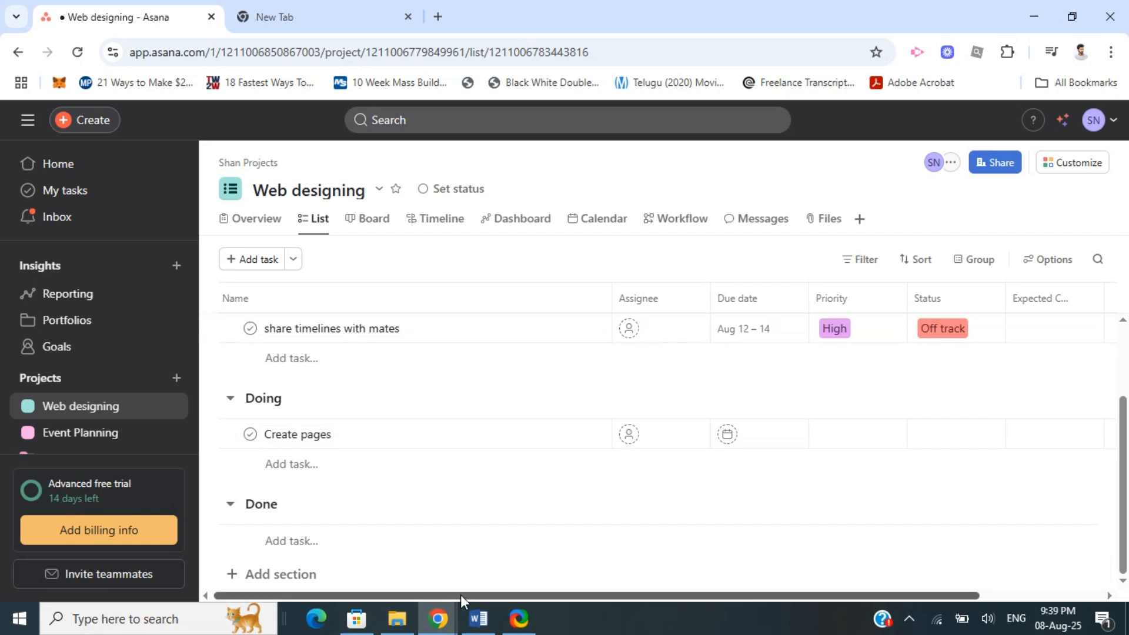
pyautogui.moveTo(460, 594); pyautogui.dragTo(665, 615)
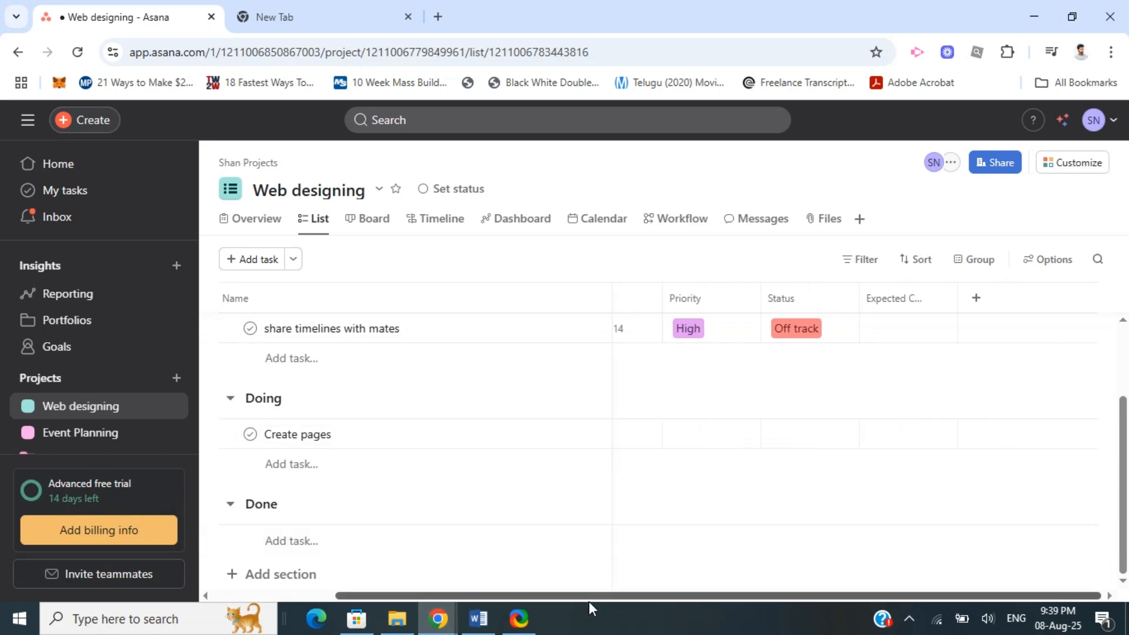
pyautogui.moveTo(588, 595); pyautogui.dragTo(467, 596)
pyautogui.click(239, 163)
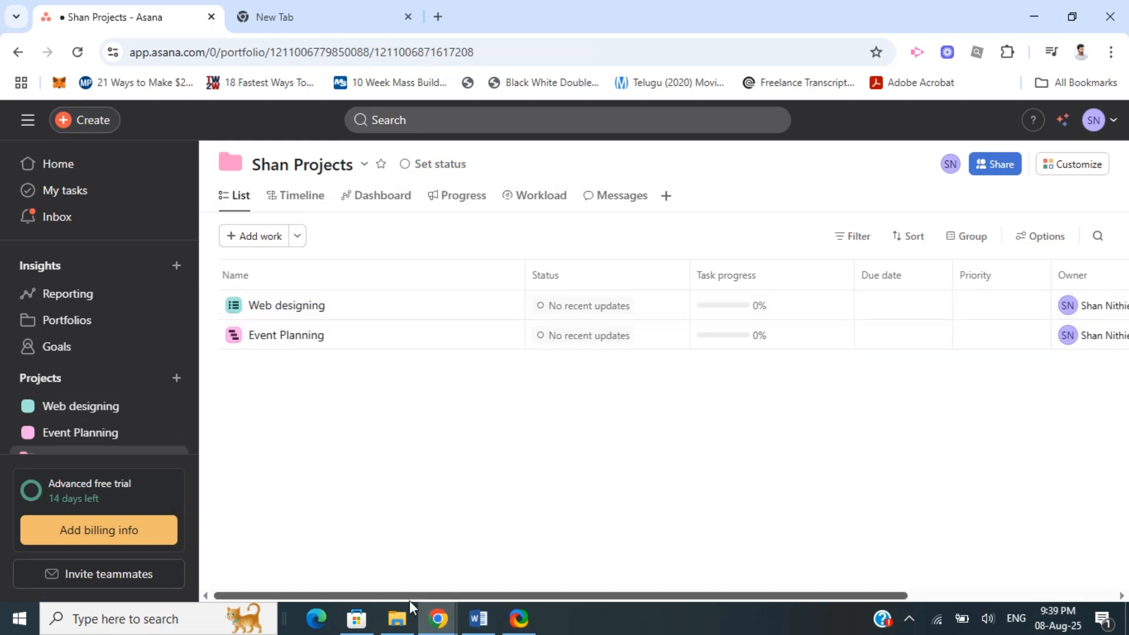
pyautogui.moveTo(407, 596); pyautogui.dragTo(615, 596)
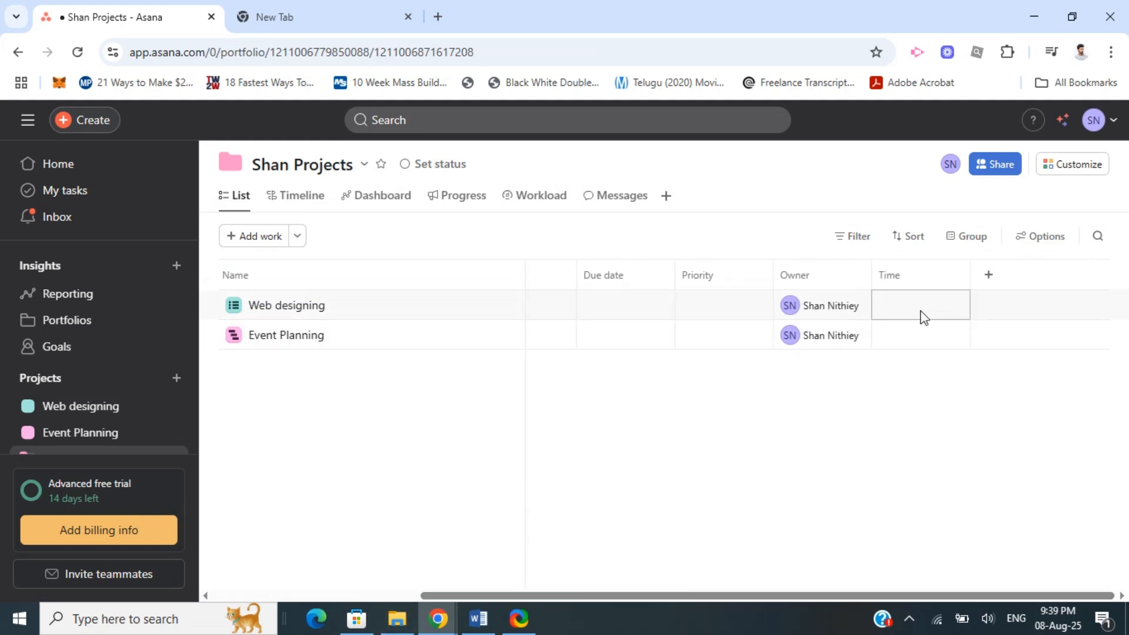